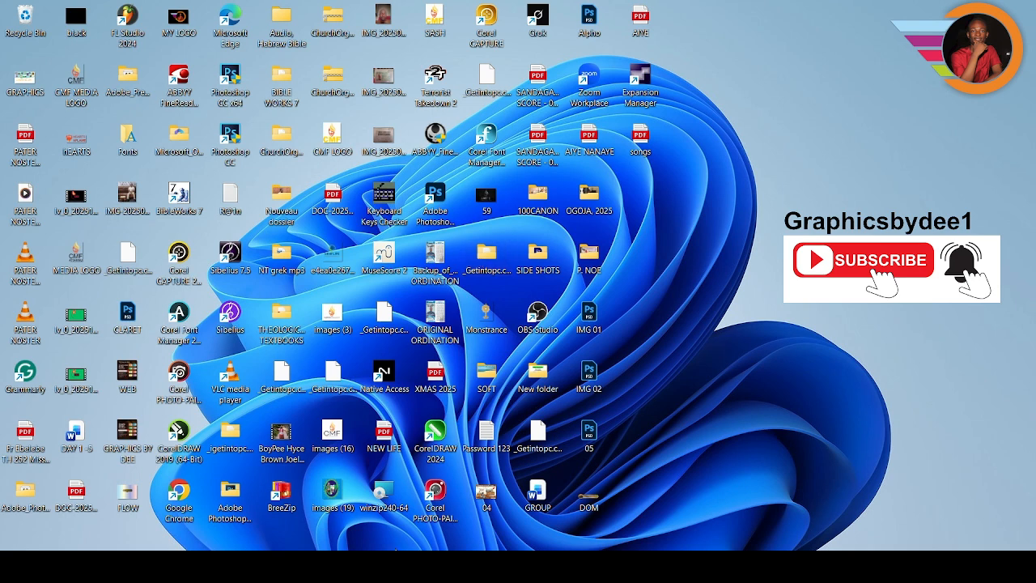
- Start CorelDRAW 2024 without signing in and create a new document using the A4 page preset
double_click(437, 436)
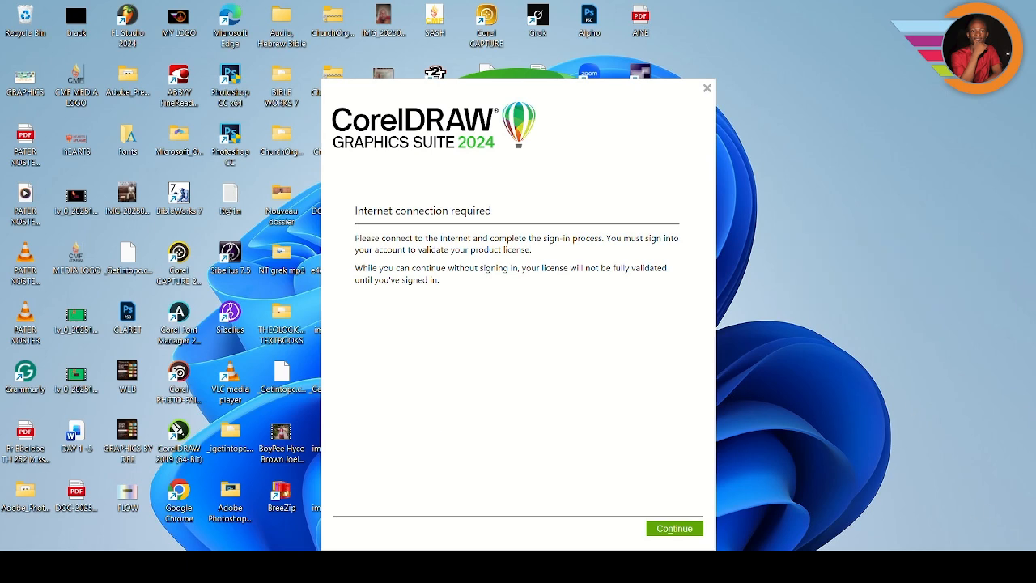
left_click(677, 531)
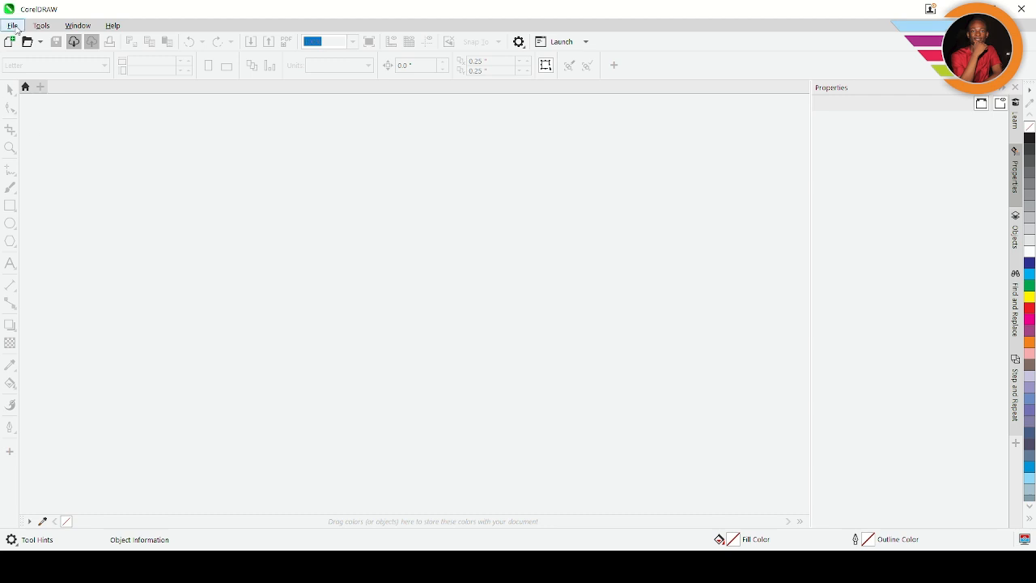
left_click(14, 28)
left_click(38, 40)
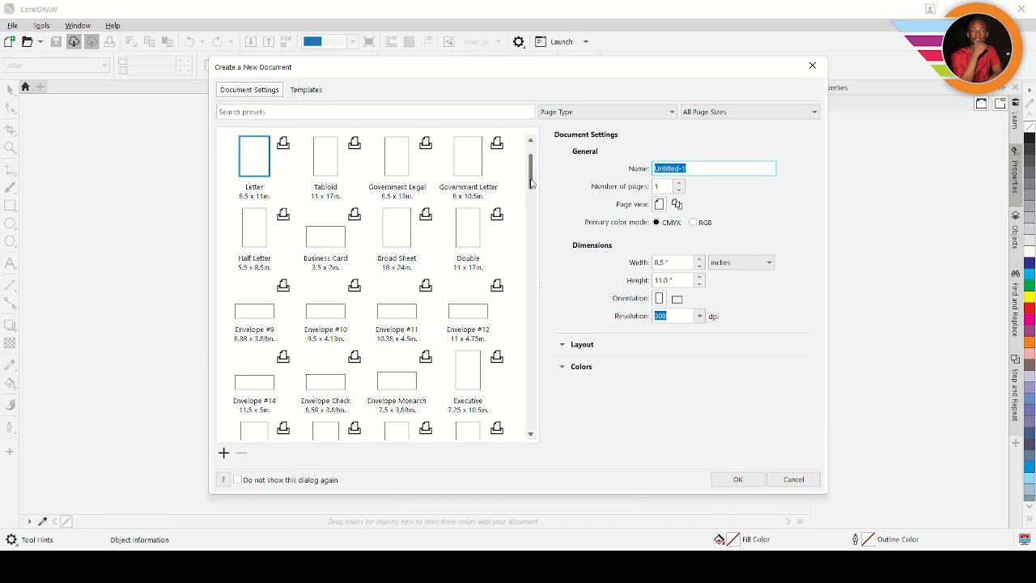
left_click_drag(532, 182, 528, 226)
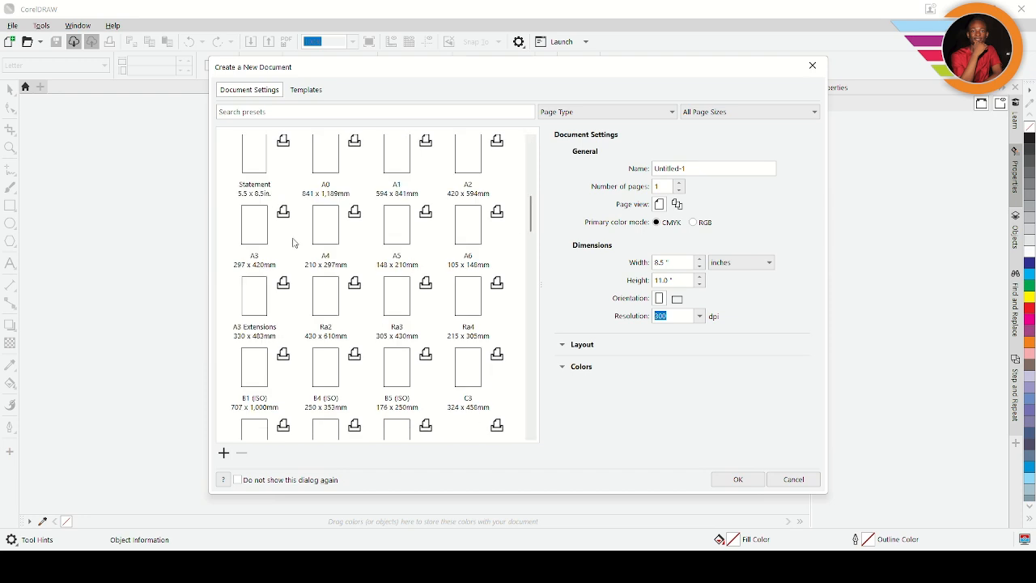
left_click(325, 224)
left_click(732, 481)
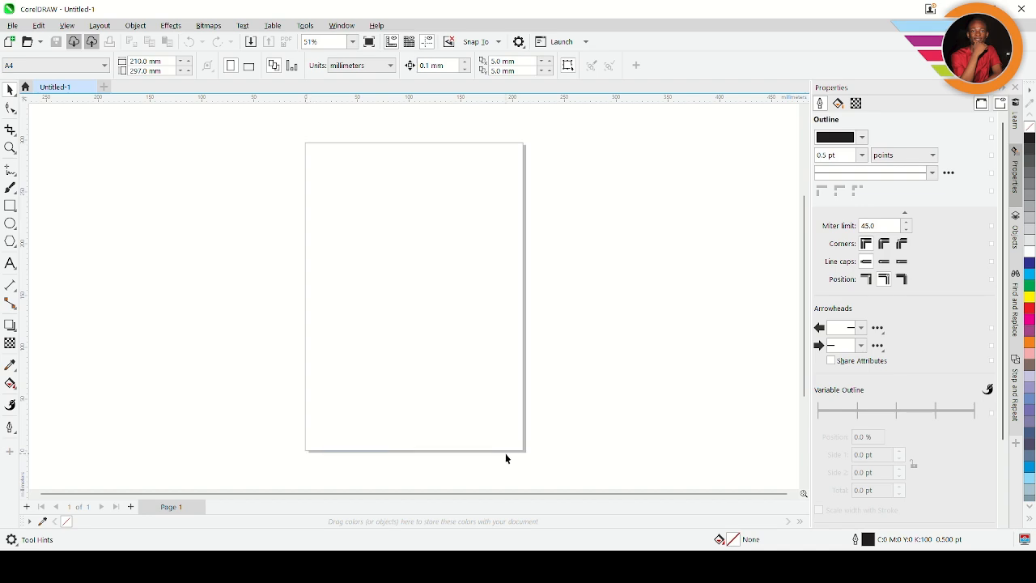
left_click_drag(299, 135, 531, 456)
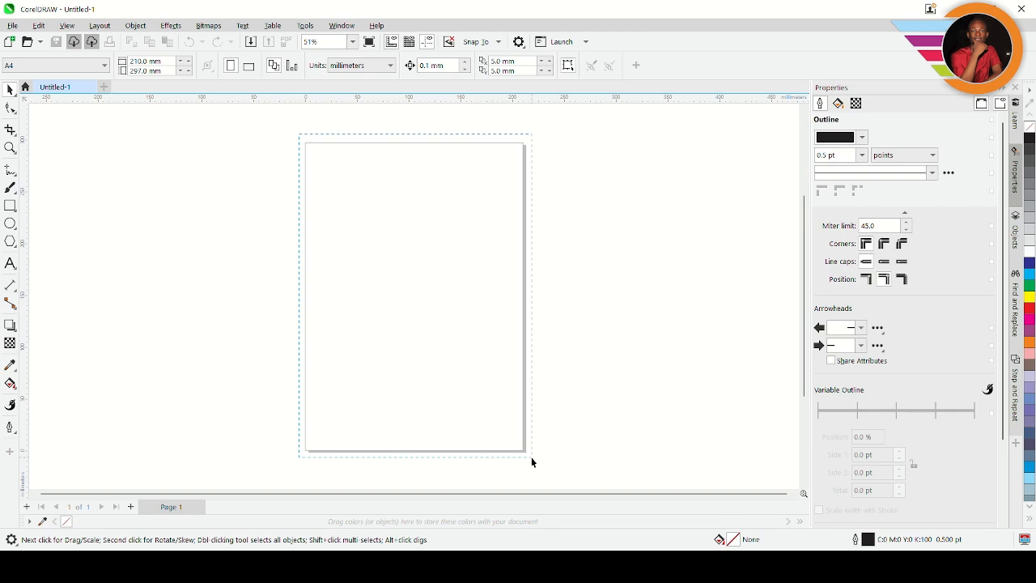
mouse_move(531, 457)
left_mouse_down()
mouse_move(543, 457)
mouse_move(523, 465)
mouse_move(539, 453)
left_mouse_up()
left_click_drag(36, 219, 151, 350)
left_click_drag(658, 156, 706, 228)
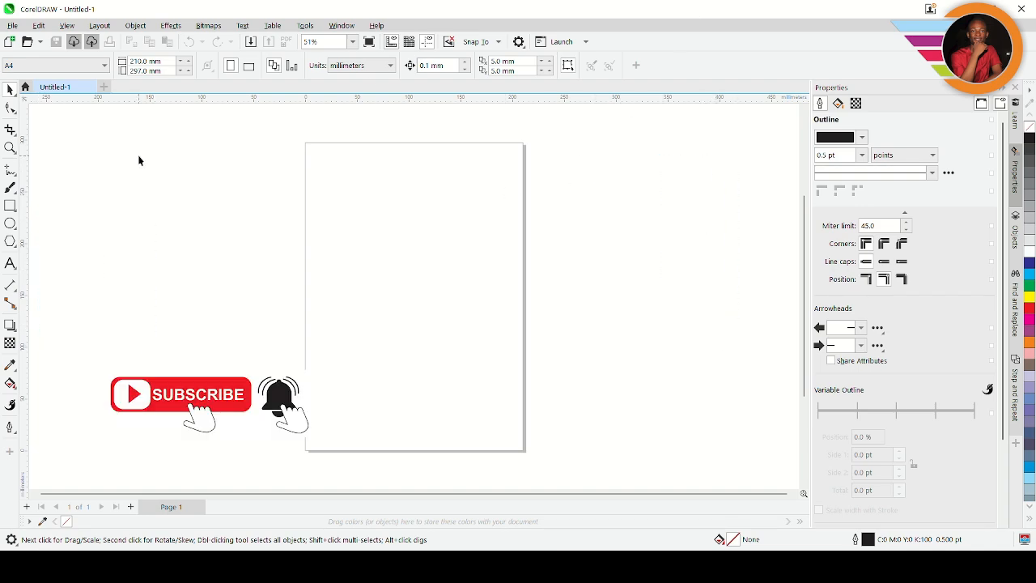
left_click_drag(326, 188, 405, 296)
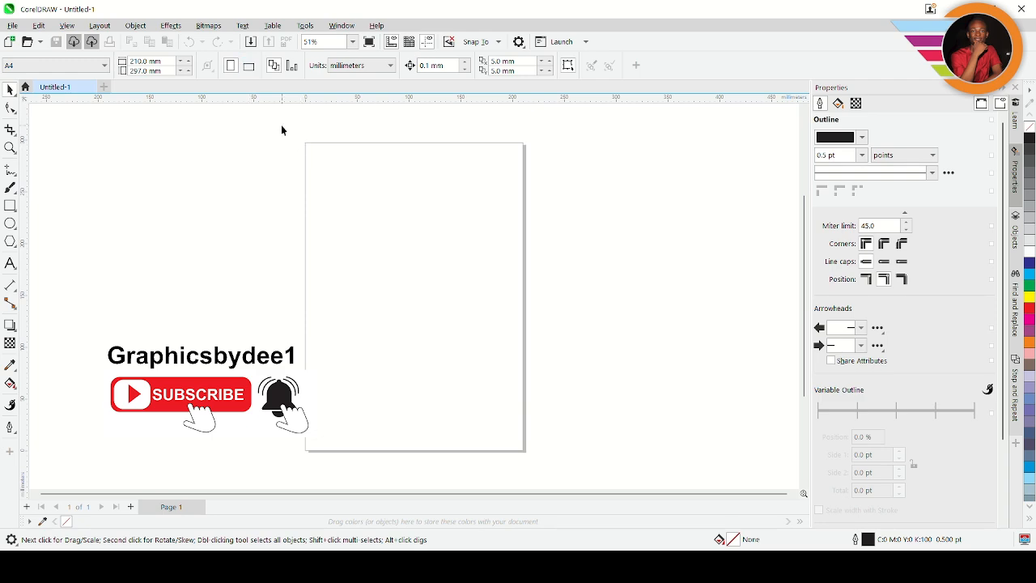
left_click_drag(267, 115, 548, 472)
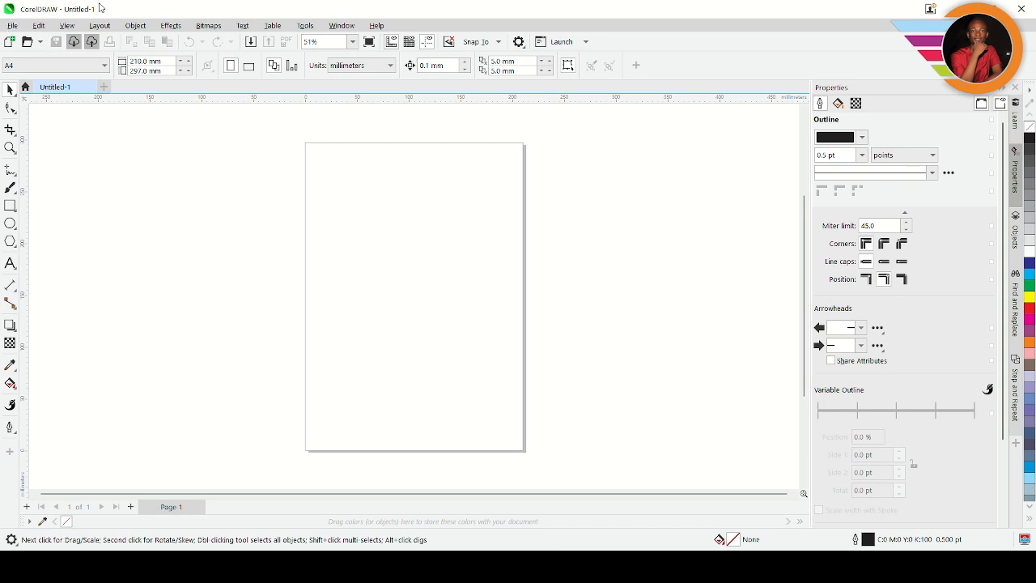
left_click_drag(37, 12, 91, 11)
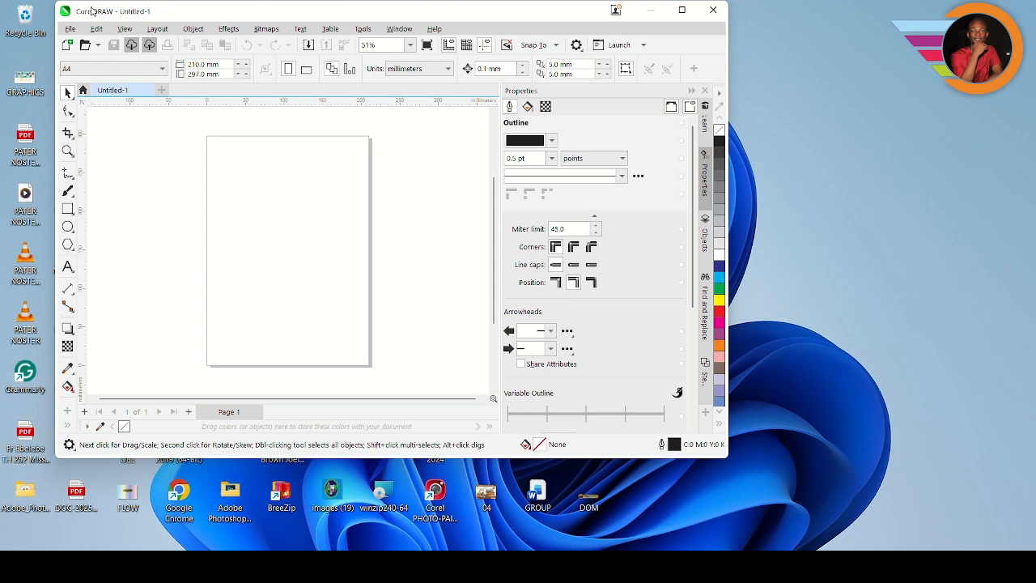
double_click(210, 12)
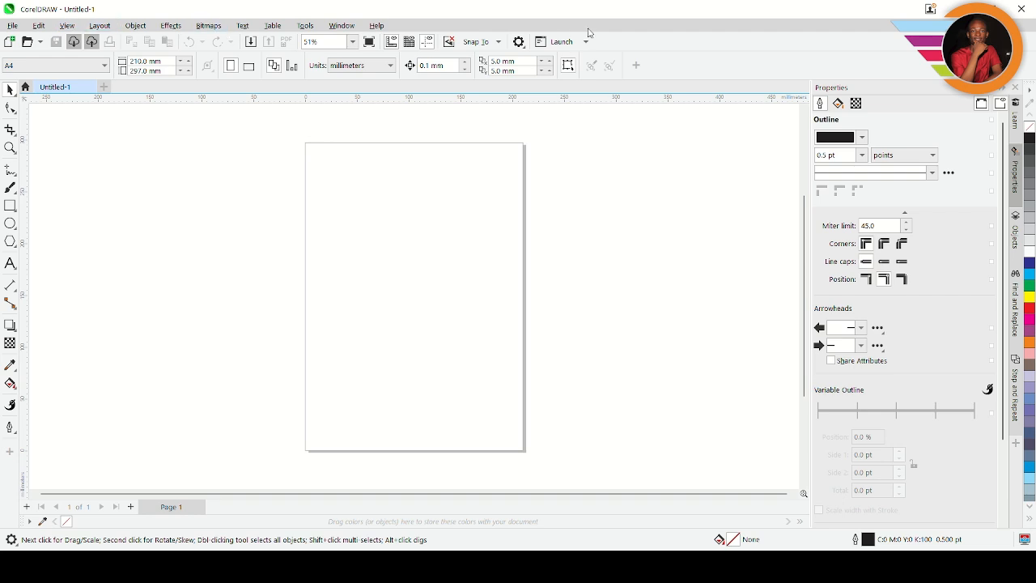
left_click(19, 27)
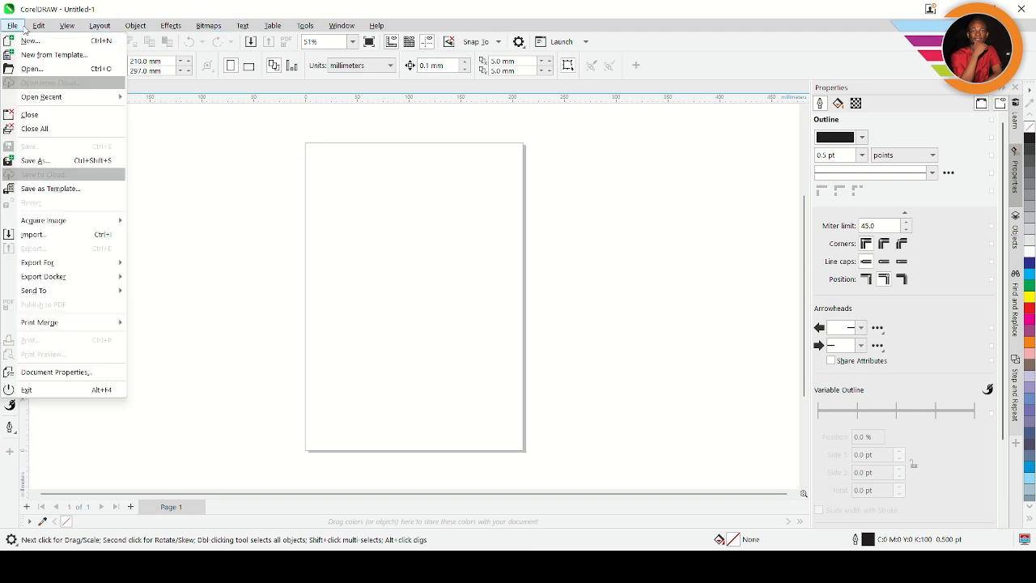
mouse_move(38, 25)
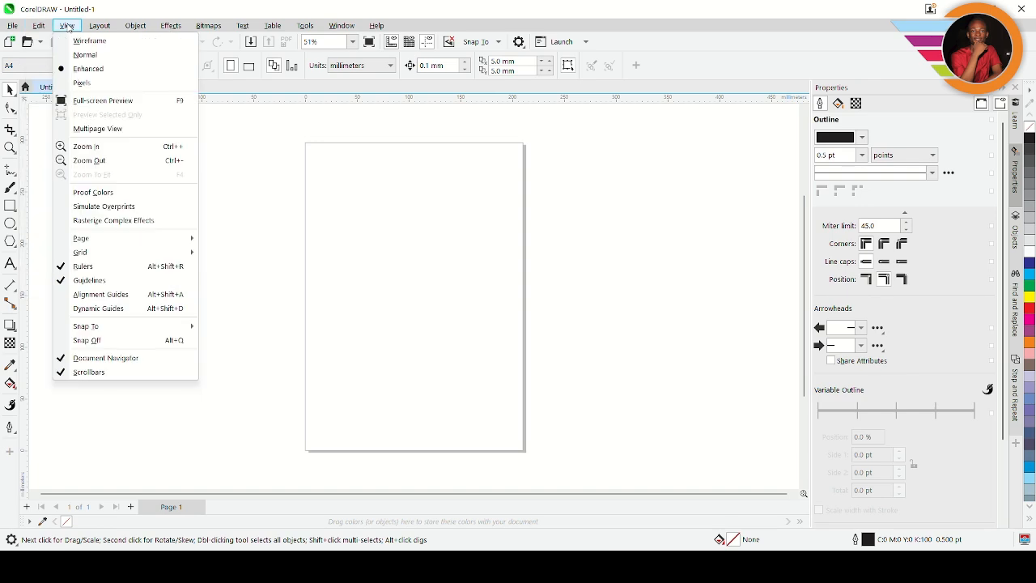
mouse_move(179, 29)
mouse_move(211, 31)
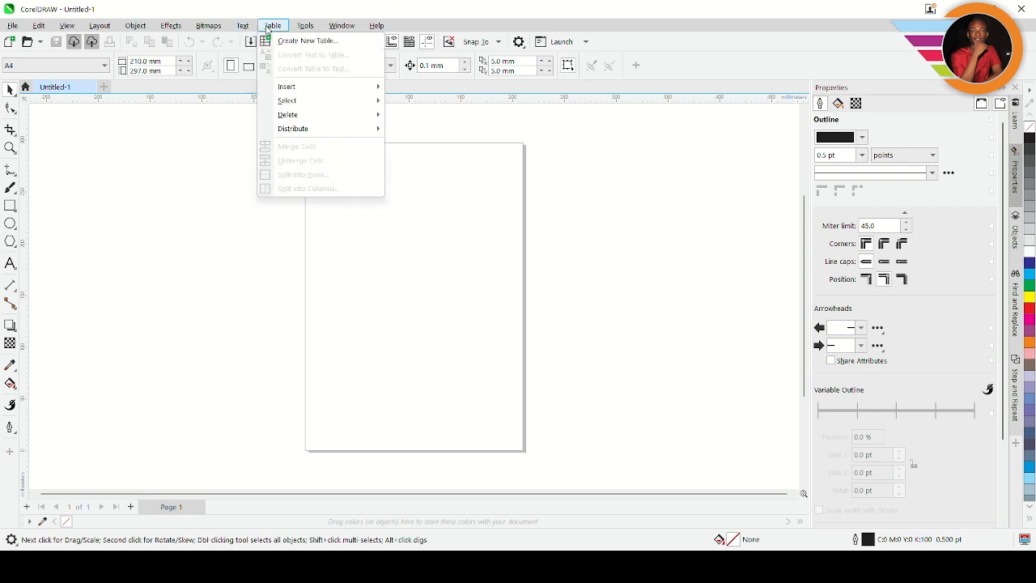
mouse_move(362, 29)
mouse_move(242, 26)
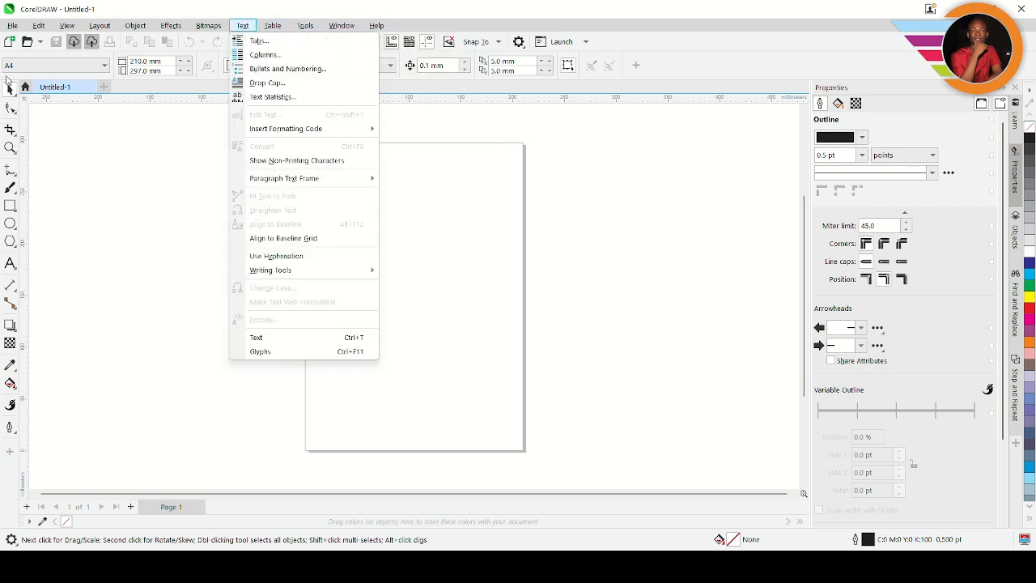
- Draw a circle about 162 mm in diameter on the page and view its outline, fill and transparency properties
left_click_drag(63, 114, 189, 114)
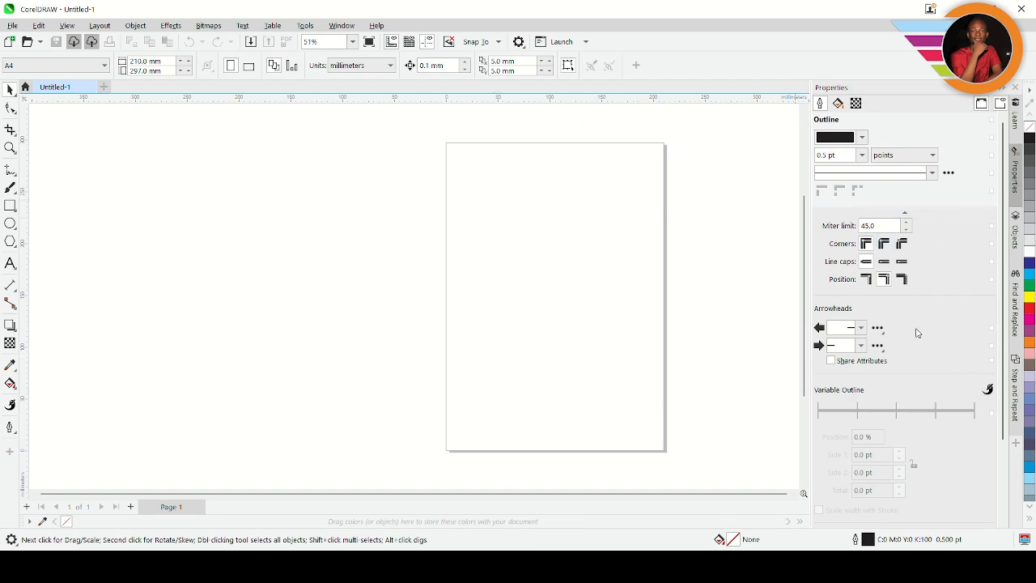
left_click(10, 222)
left_click_drag(478, 180, 606, 347)
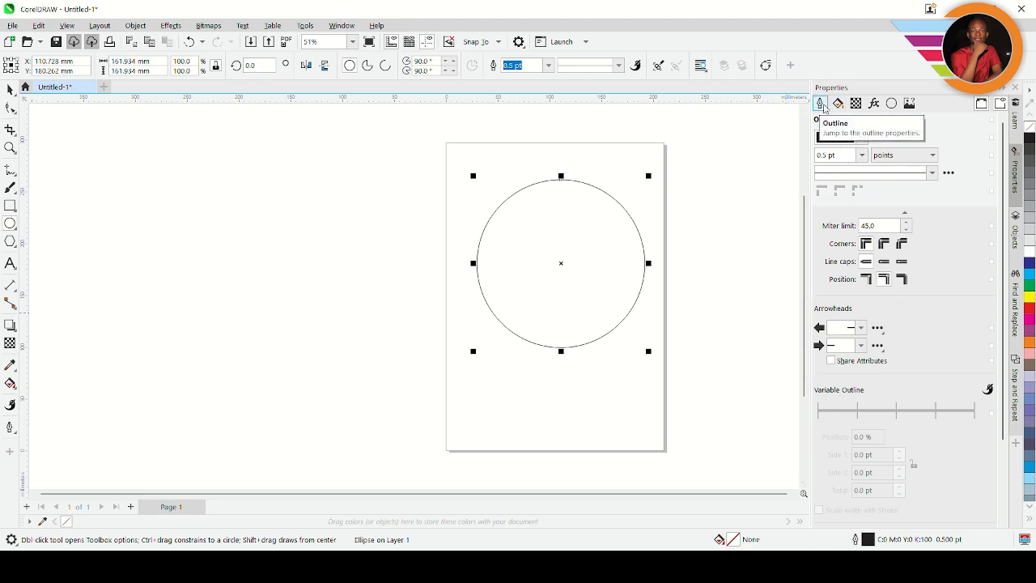
left_click(822, 105)
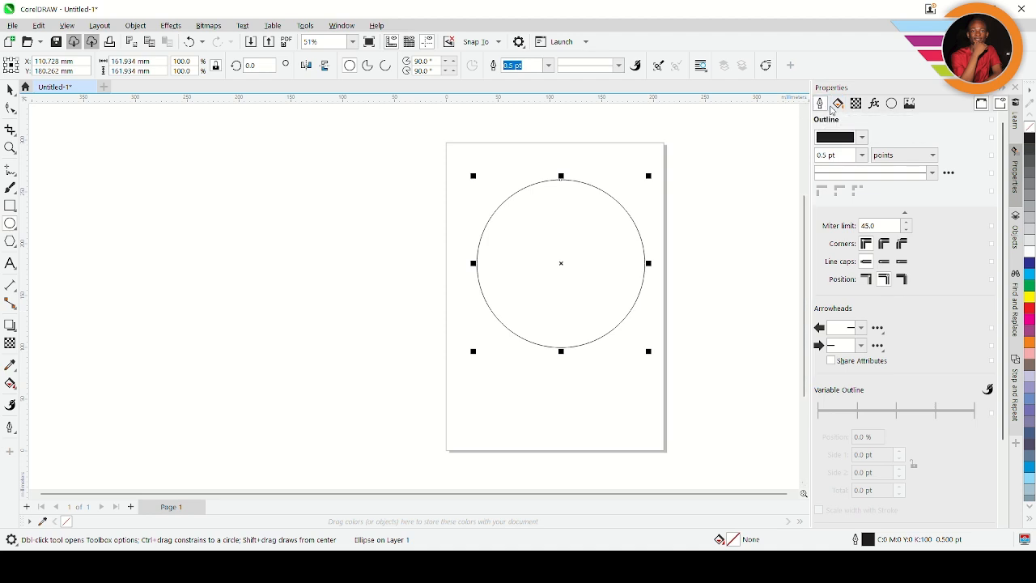
left_click(836, 106)
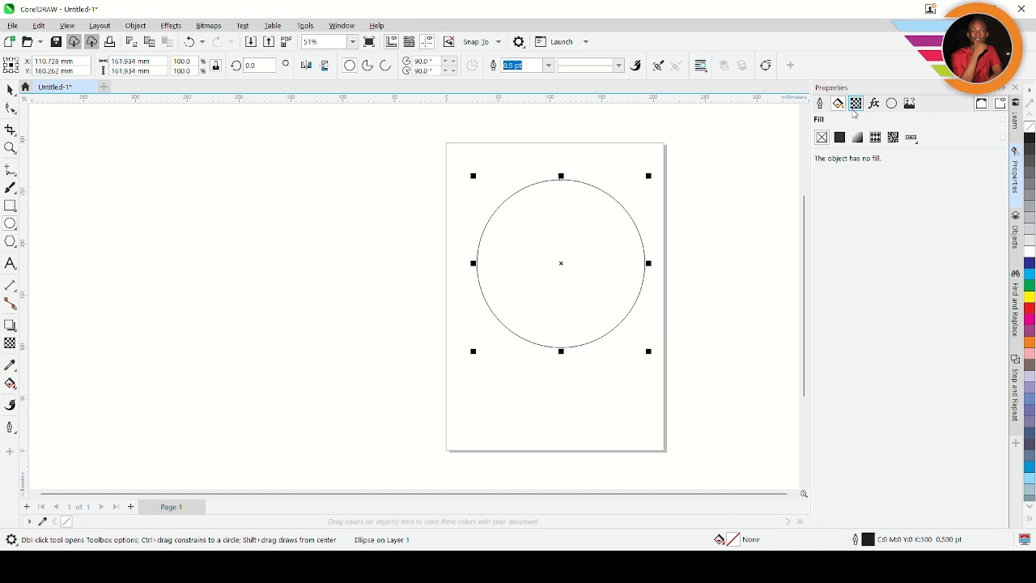
left_click(857, 104)
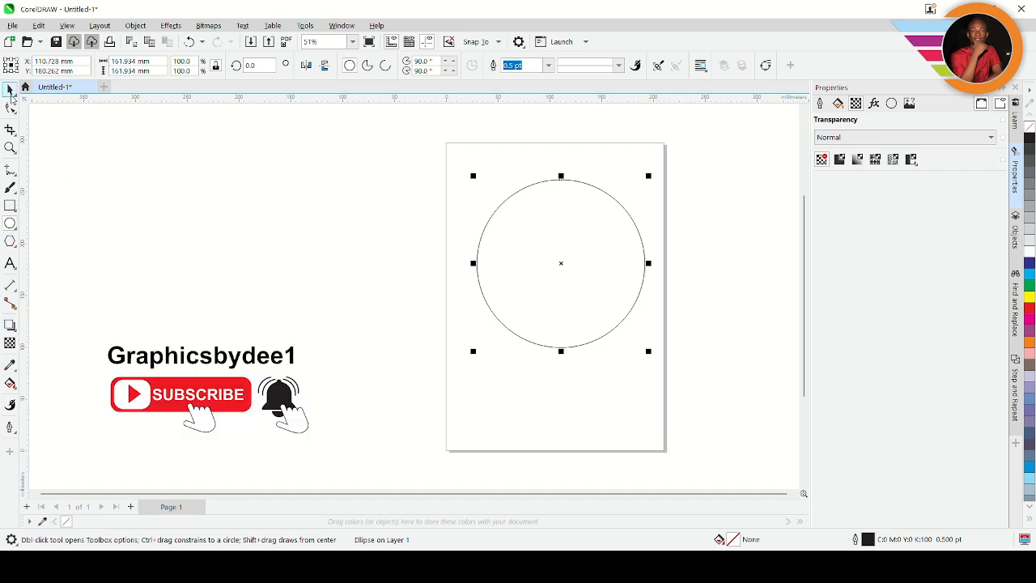
- Select the unfilled circle on the page and delete it
left_click(16, 92)
left_click(539, 227)
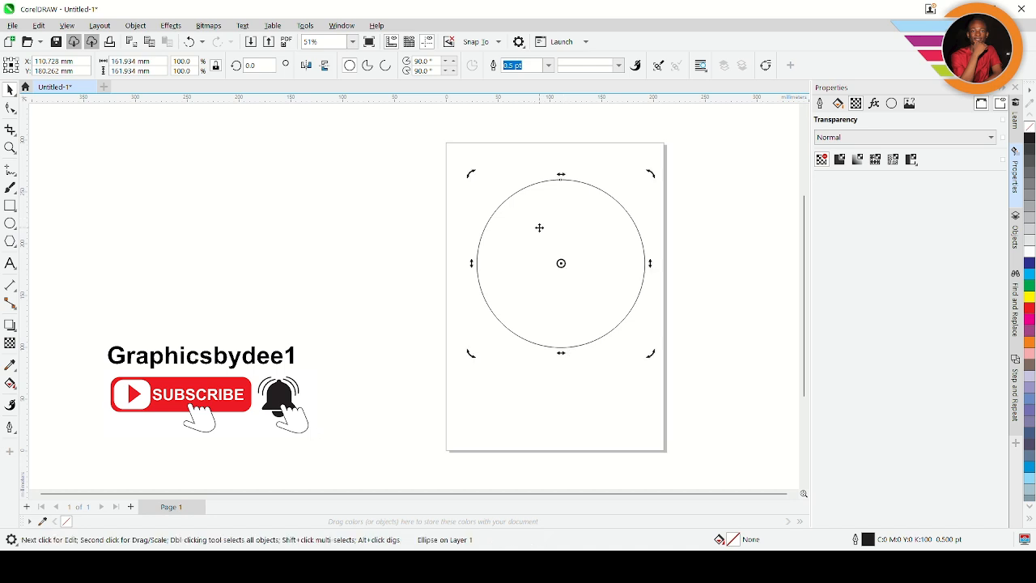
key("Delete")
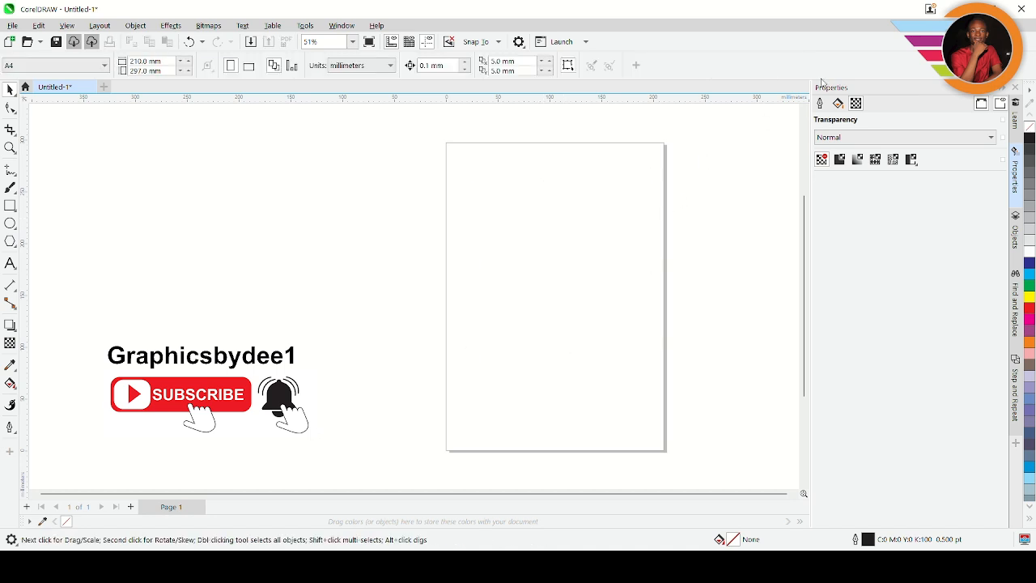
- Show the default outline properties and look through the swatches of the colour palette
left_click(819, 104)
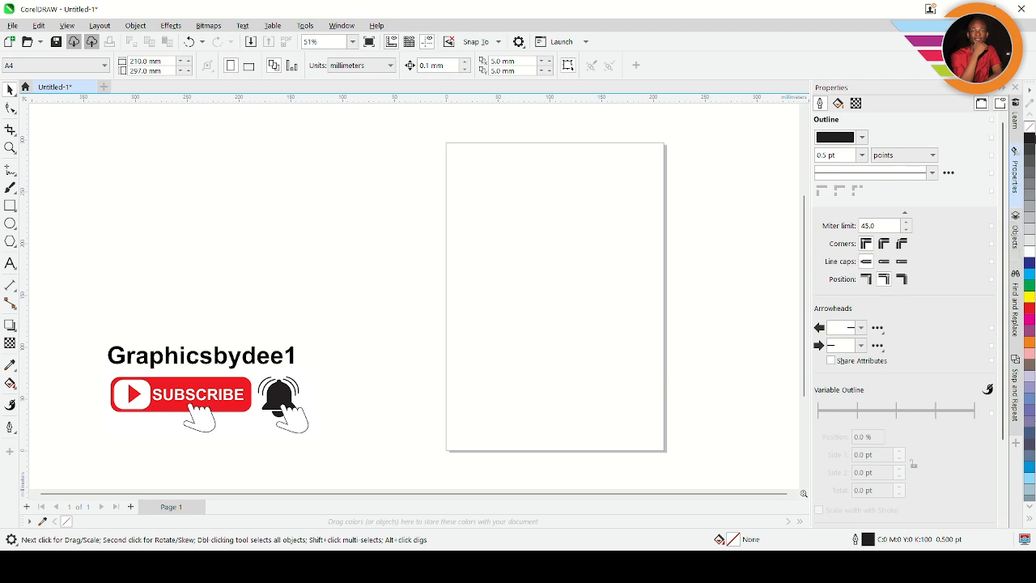
scroll(1032, 372, "down", 3)
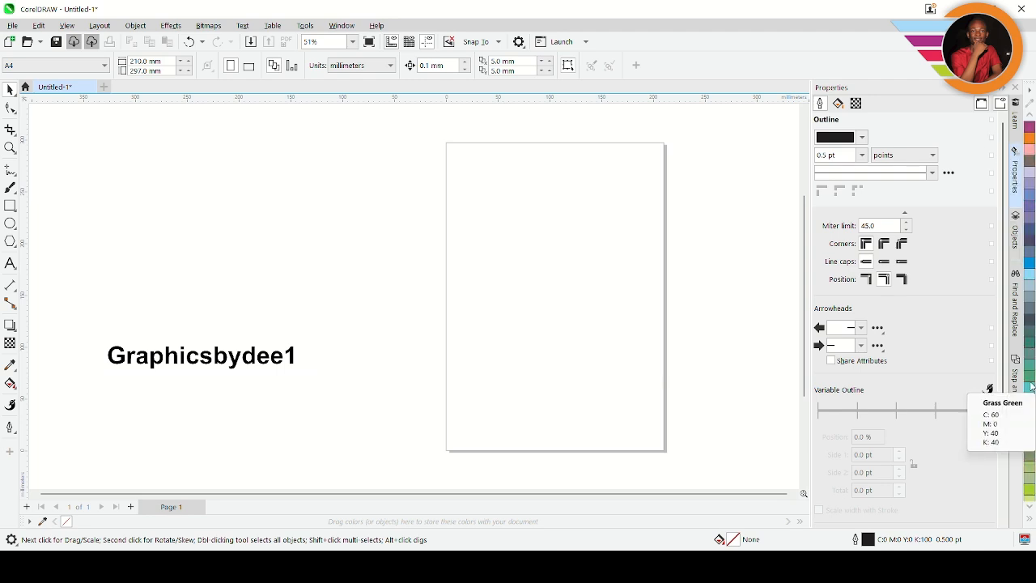
scroll(1032, 377, "down", 6)
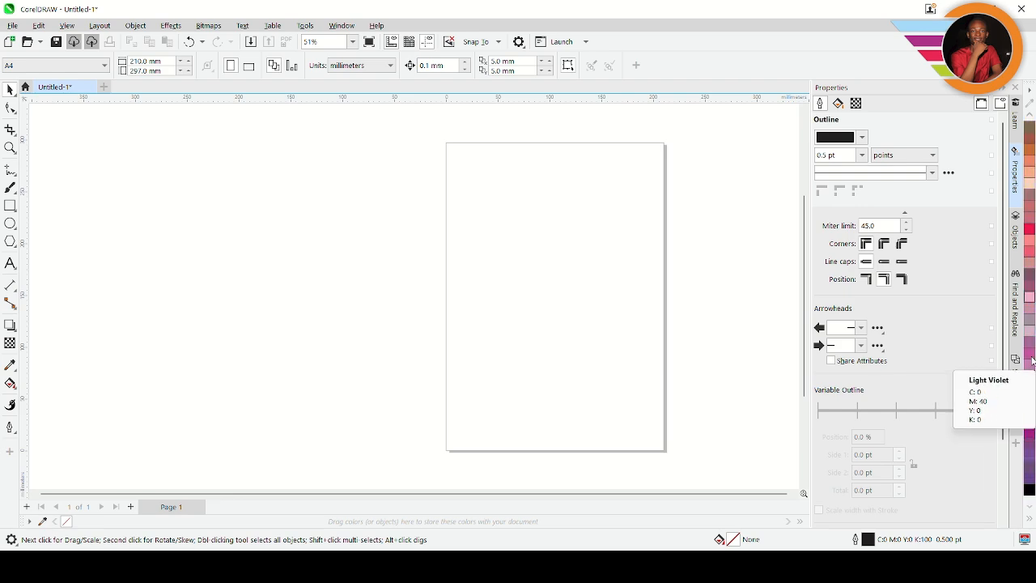
scroll(1034, 269, "up", 6)
scroll(1035, 219, "down", 2)
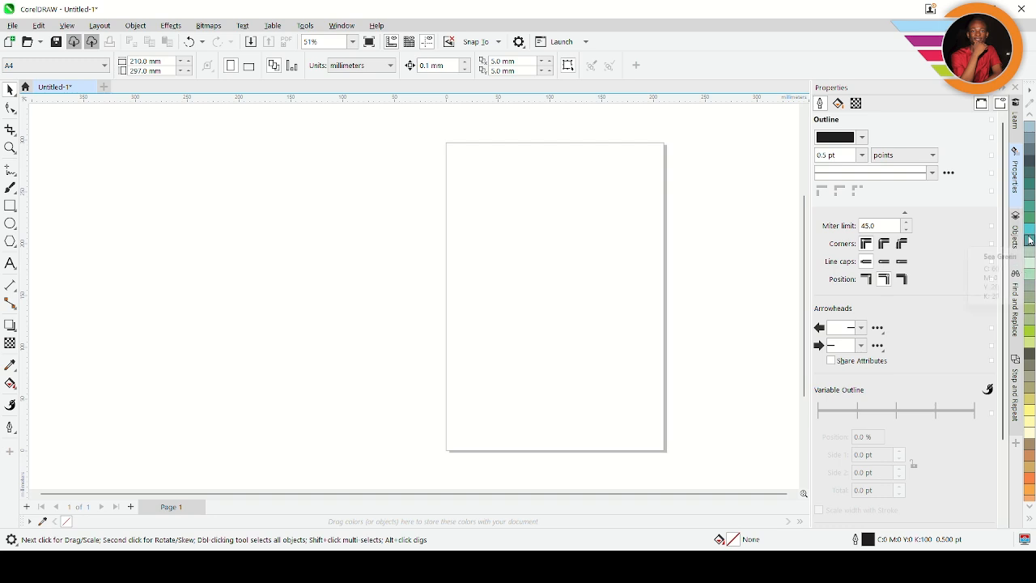
scroll(1032, 233, "down", 4)
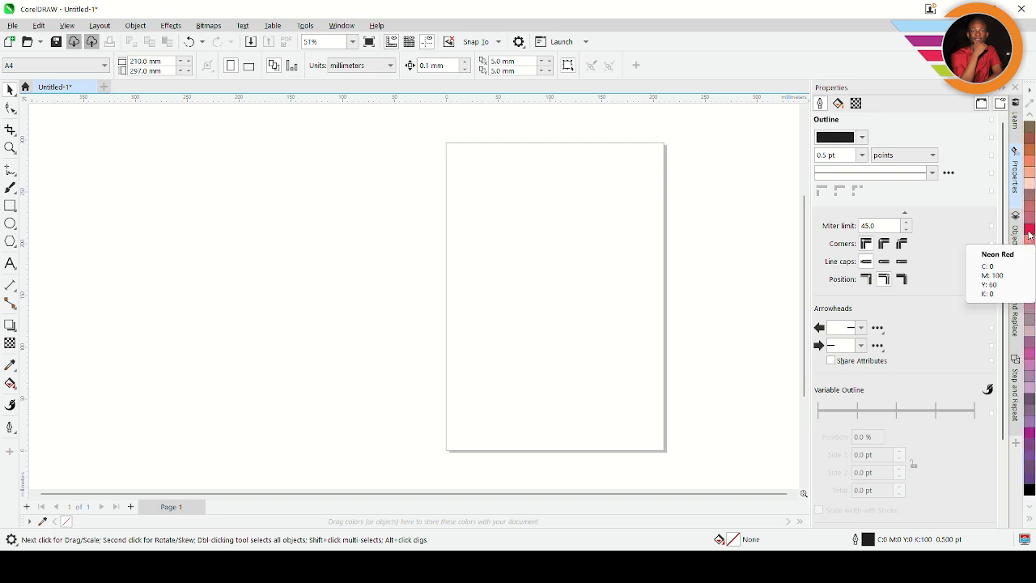
scroll(1030, 236, "up", 8)
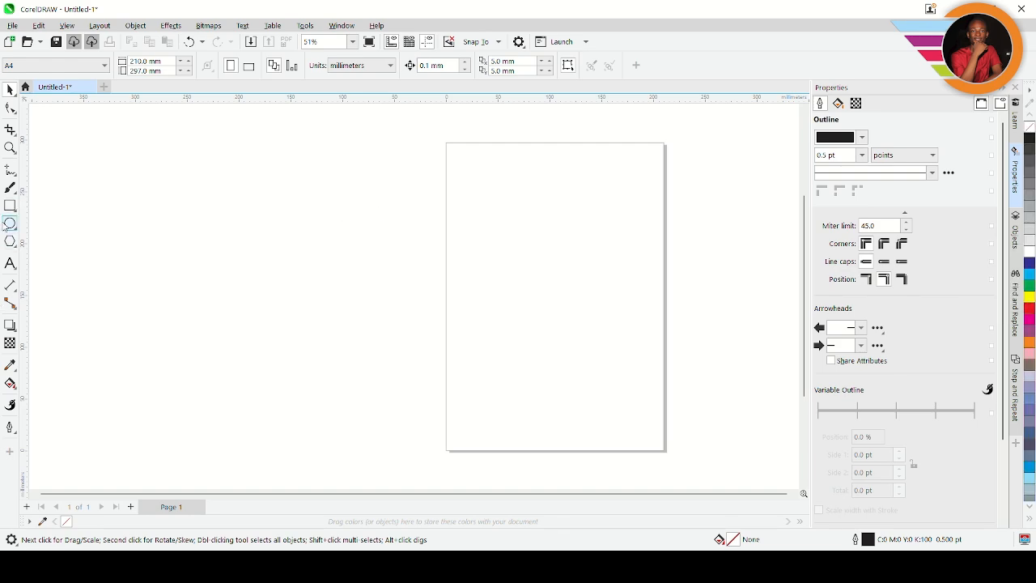
- Draw a circle about 130 mm in diameter in the upper half of the page and fill it with cyan
left_click(10, 224)
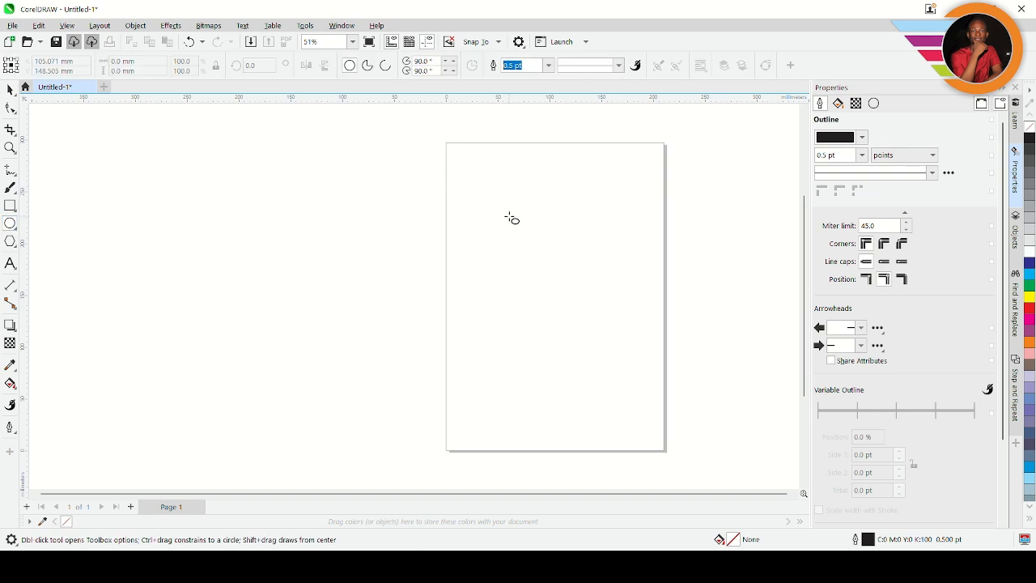
left_click_drag(477, 191, 615, 300)
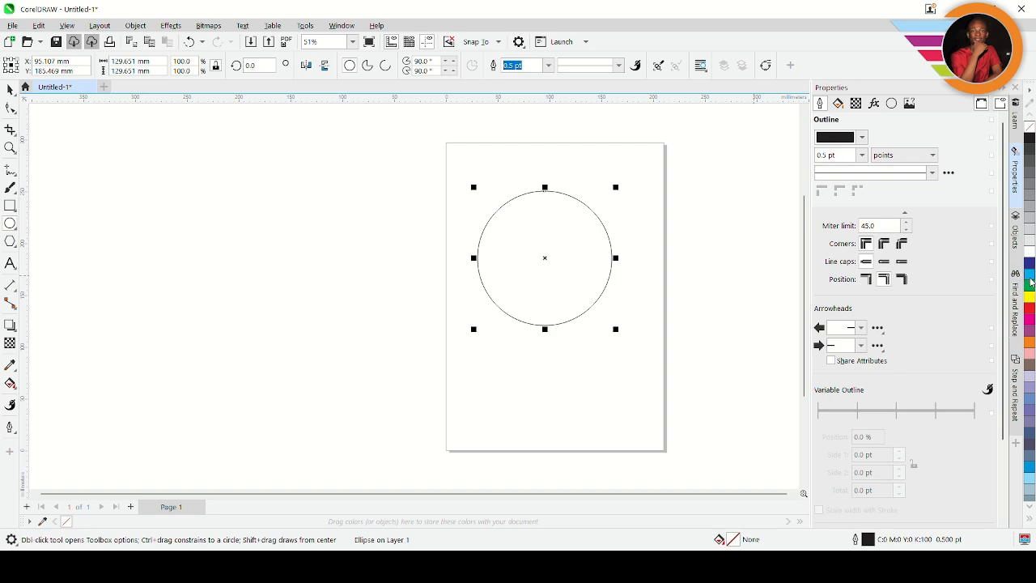
left_click(1031, 279)
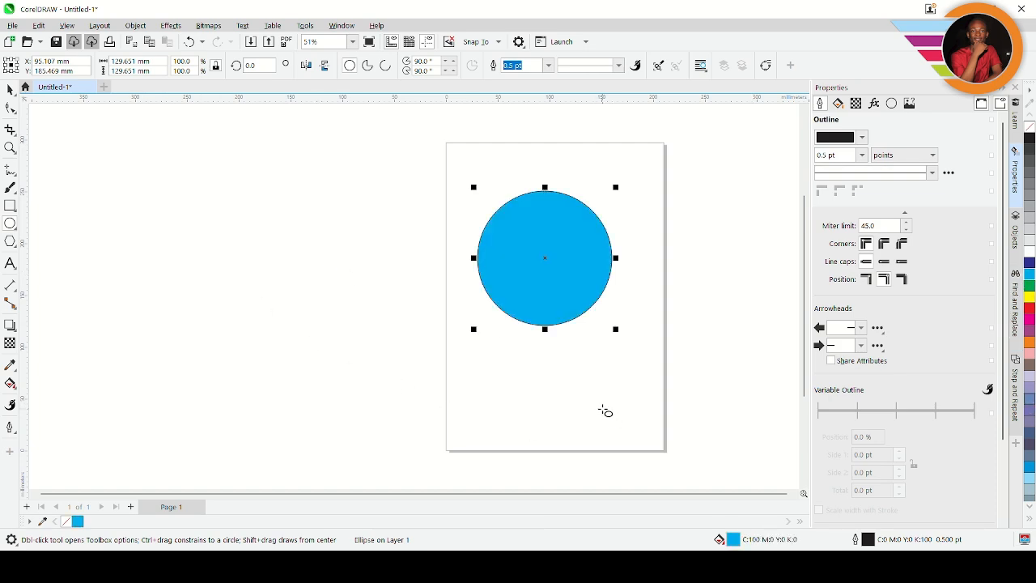
- Draw two circles below the cyan one: about 133 mm filled yellow at the lower left, and about 142 mm filled red across the page's right edge
left_click_drag(456, 312, 538, 454)
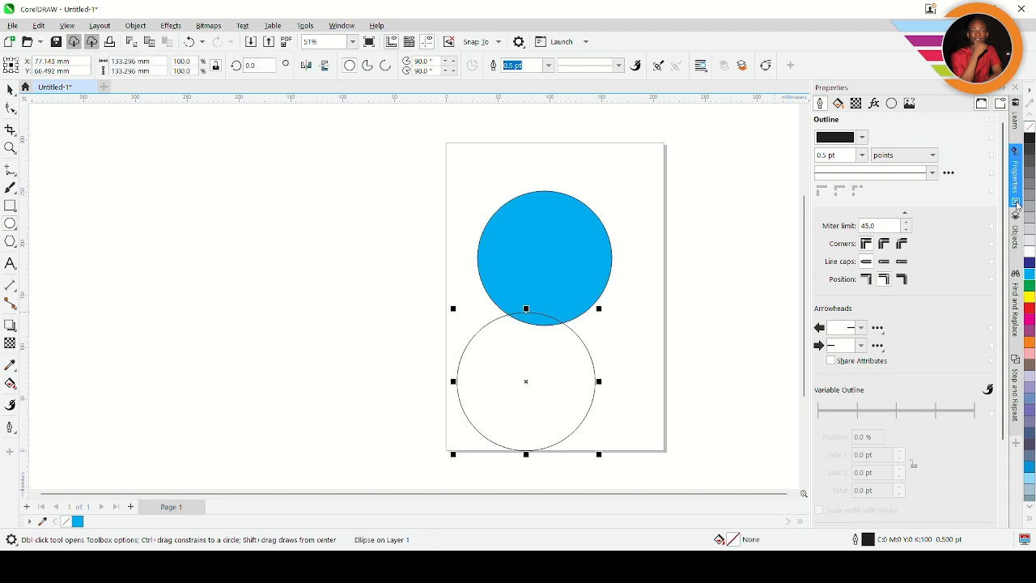
left_click(1029, 296)
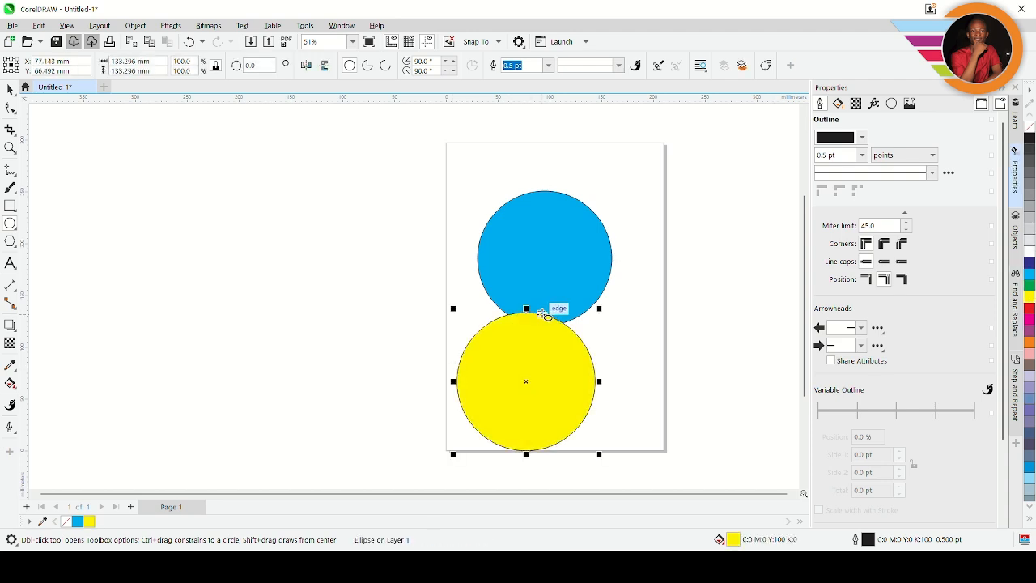
left_click_drag(578, 284, 731, 437)
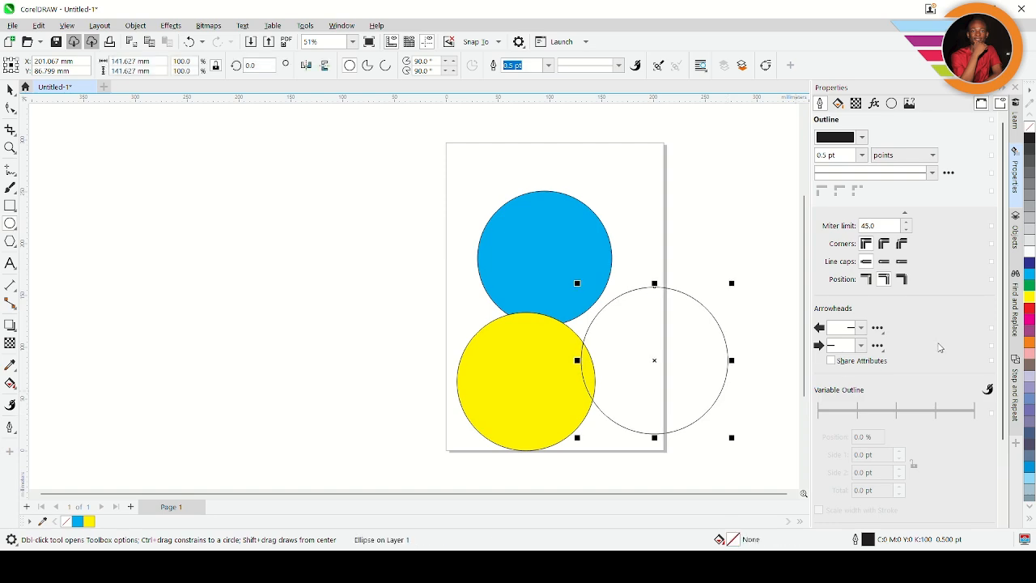
left_click(1030, 308)
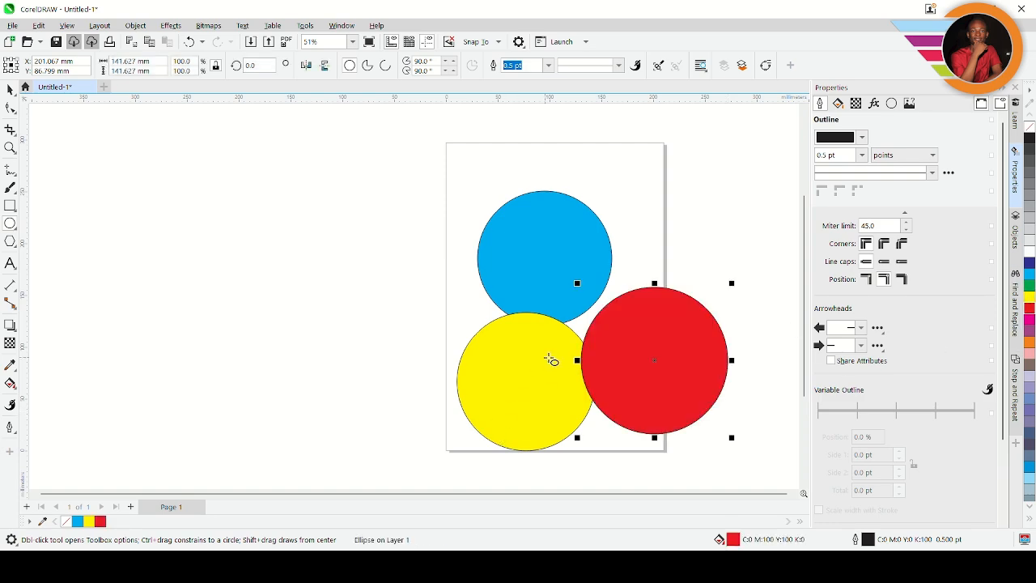
- Move the red circle up and to the left so it overlaps the cyan and yellow circles
key("space")
left_click_drag(655, 369, 632, 331)
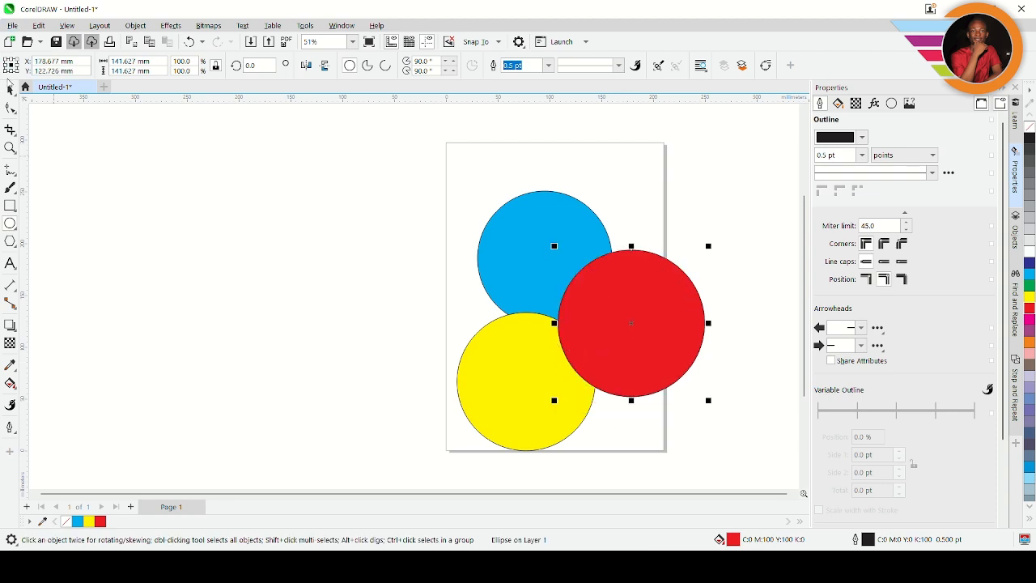
- Select all three circles and scale them down together to about 147 by 154 mm, centred roughly within the page
left_click(10, 87)
scroll(377, 222, "down", 4)
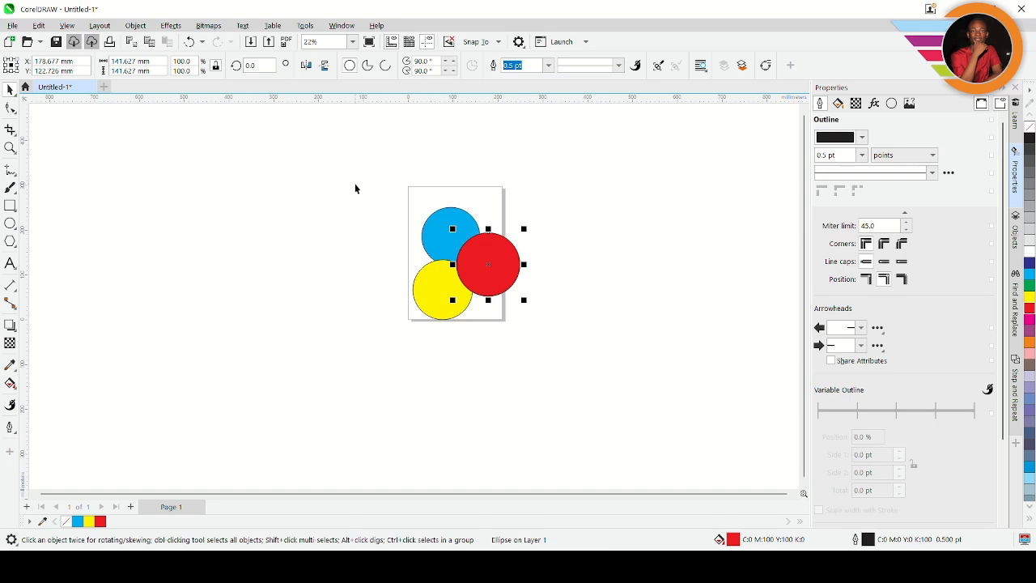
left_click_drag(360, 171, 535, 338)
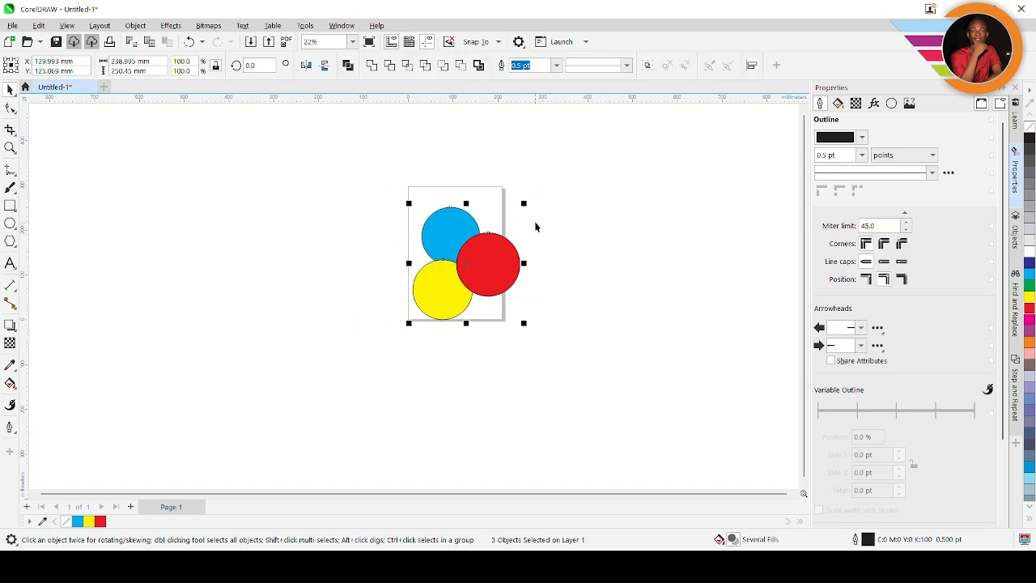
left_click_drag(528, 204, 474, 238)
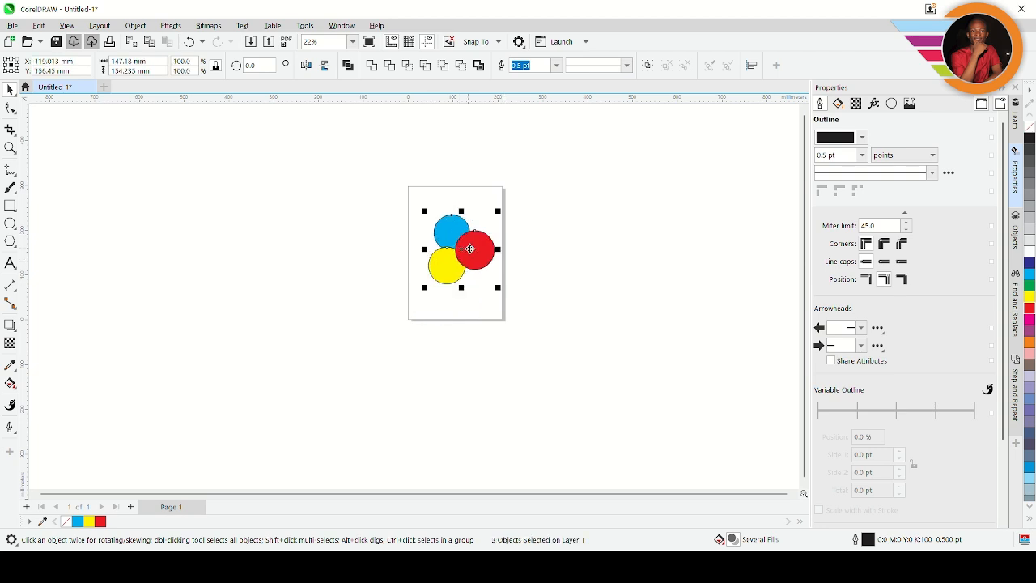
left_click(621, 228)
- Select the red circle and look at what the Shape and Crop tools offer for it
scroll(459, 237, "up", 3)
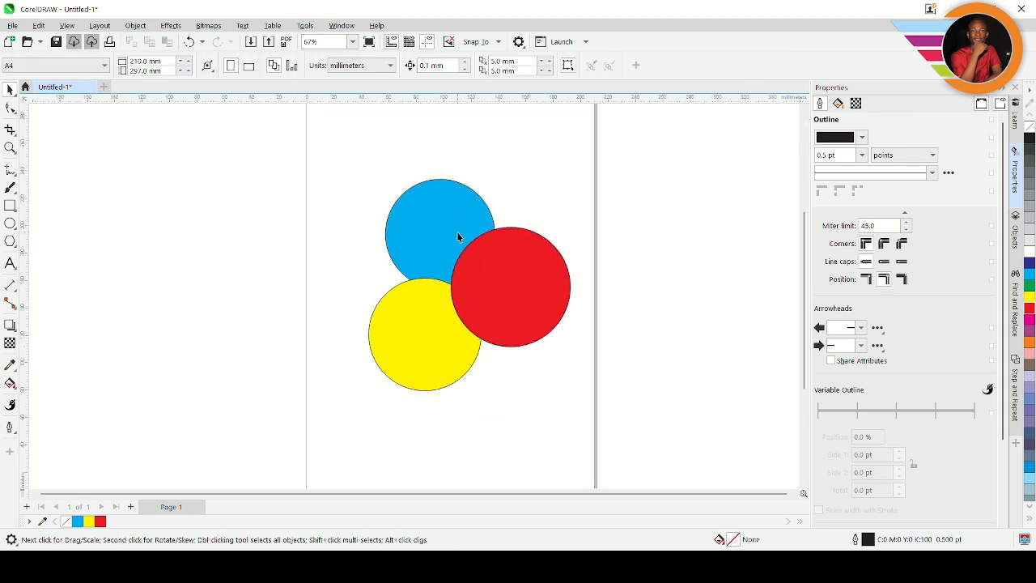
scroll(459, 237, "down", 3)
scroll(458, 237, "up", 3)
left_click(471, 249)
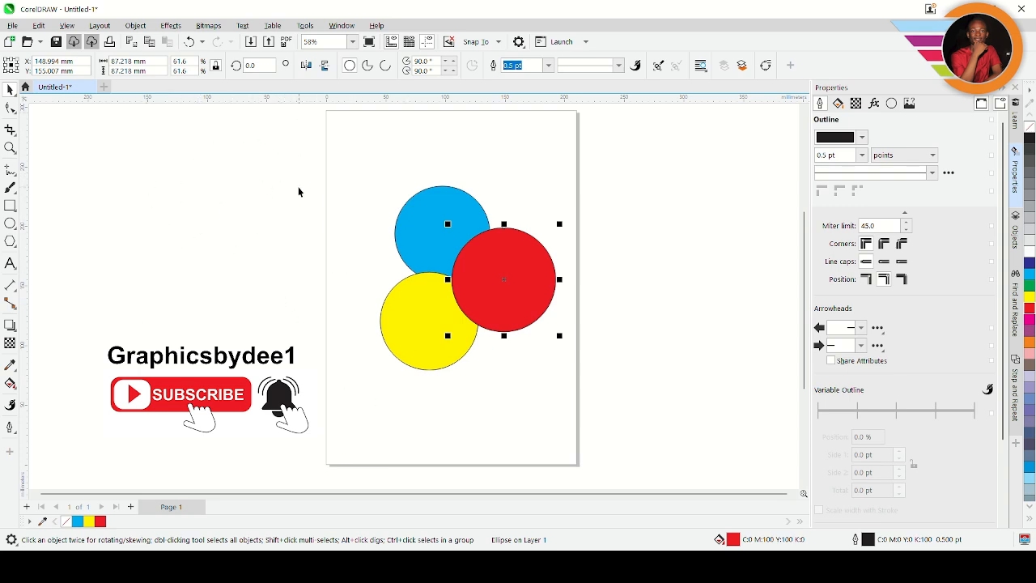
left_click(10, 109)
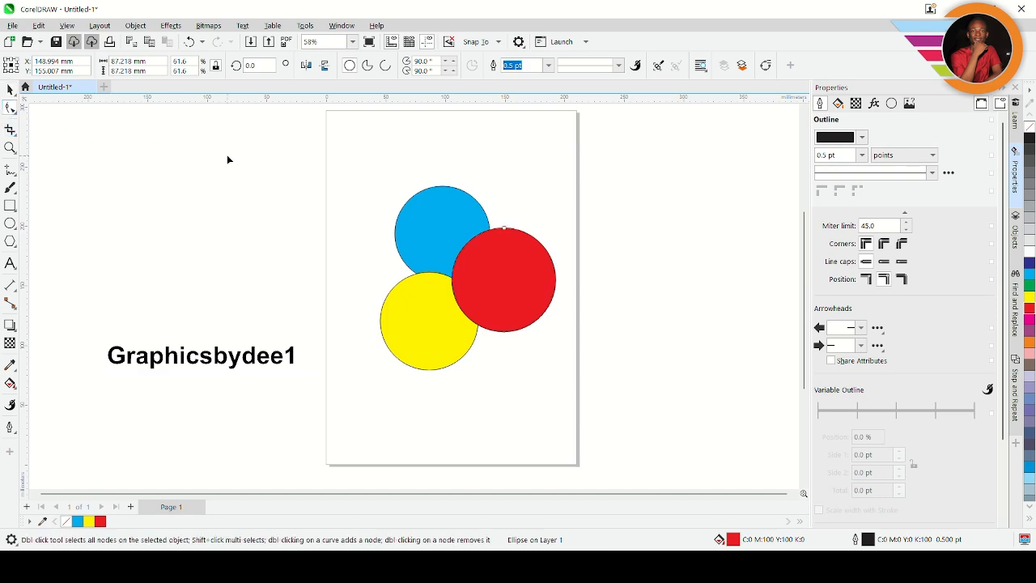
left_click(10, 129)
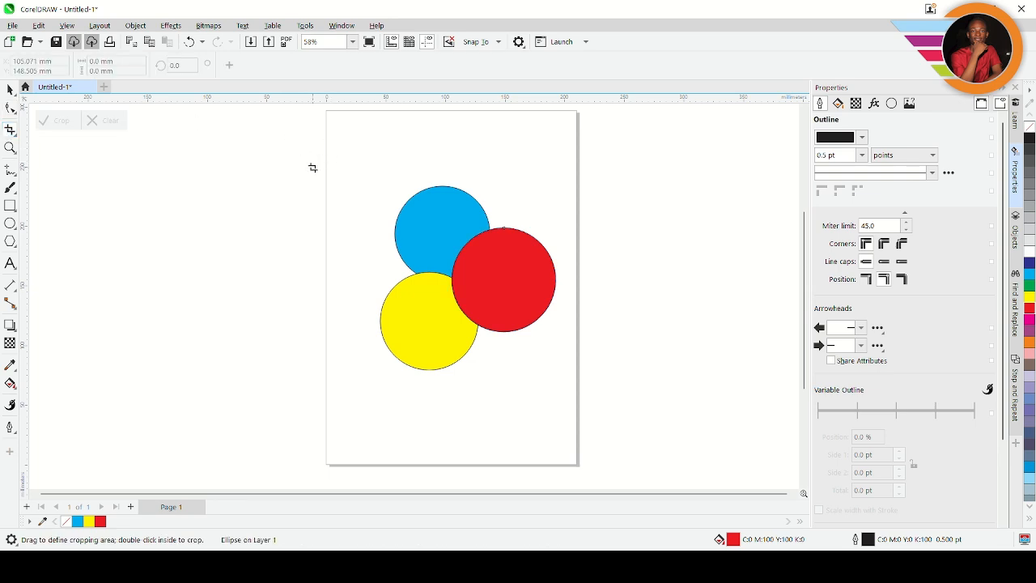
- Use the Zoom tool to magnify an empty area beside the page and zoom back out to the whole page
left_click(10, 147)
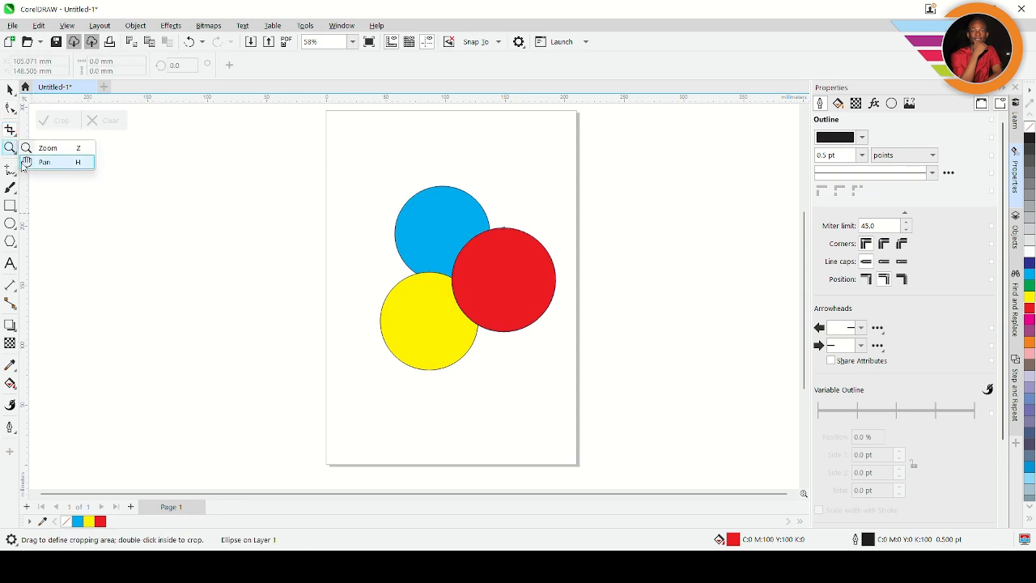
left_click(46, 148)
left_click_drag(273, 184, 331, 245)
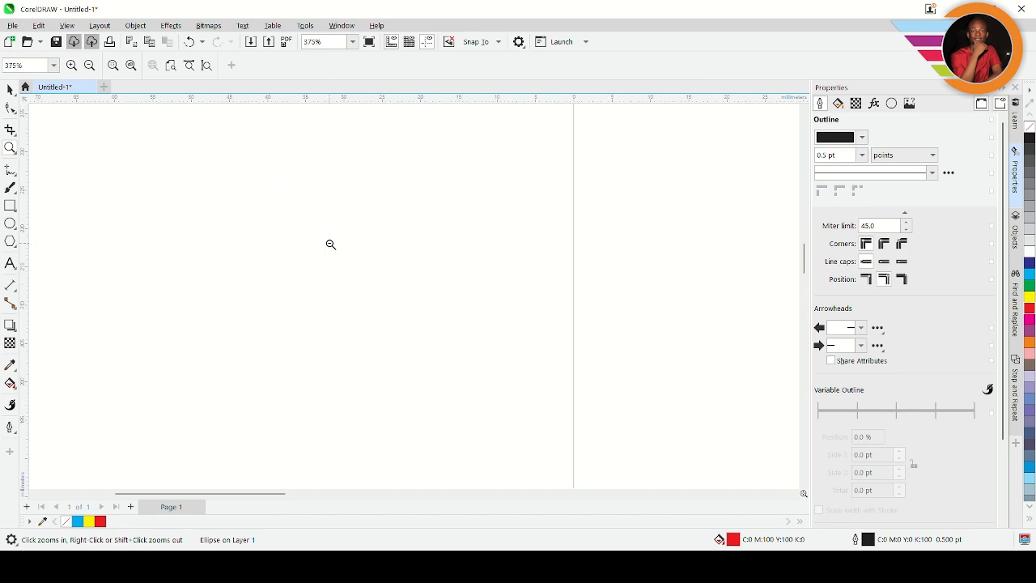
left_click(331, 244, "shift")
left_click_drag(261, 151, 579, 406)
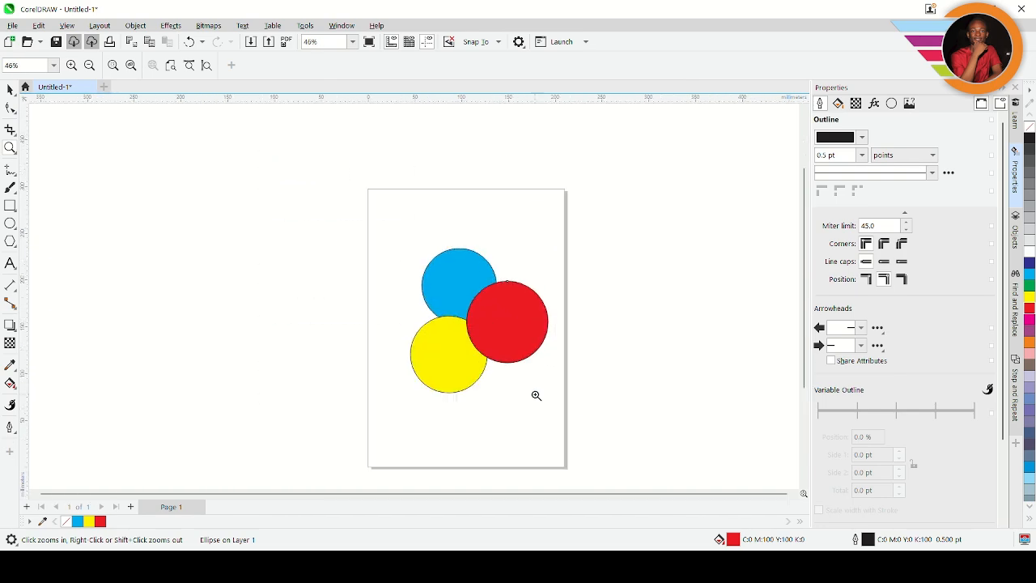
- Activate the Text tool to view its font settings and return to the Pick tool
left_click(11, 263)
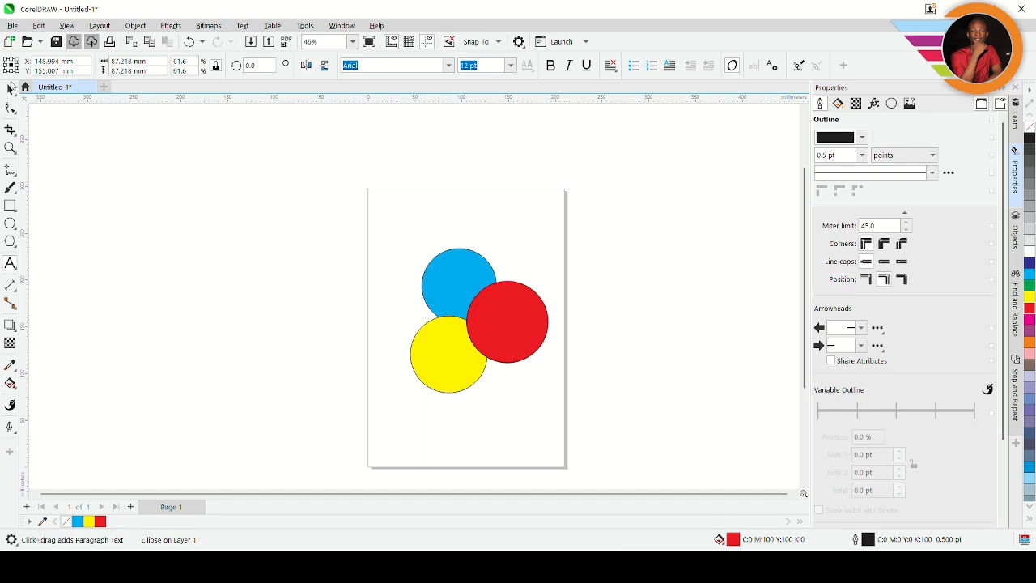
left_click(11, 89)
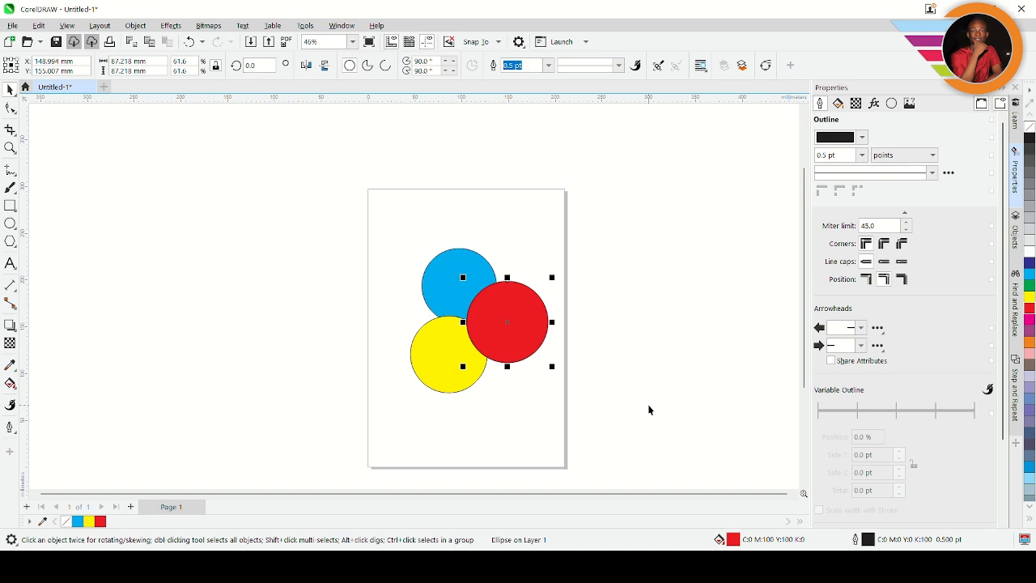
left_click(476, 26)
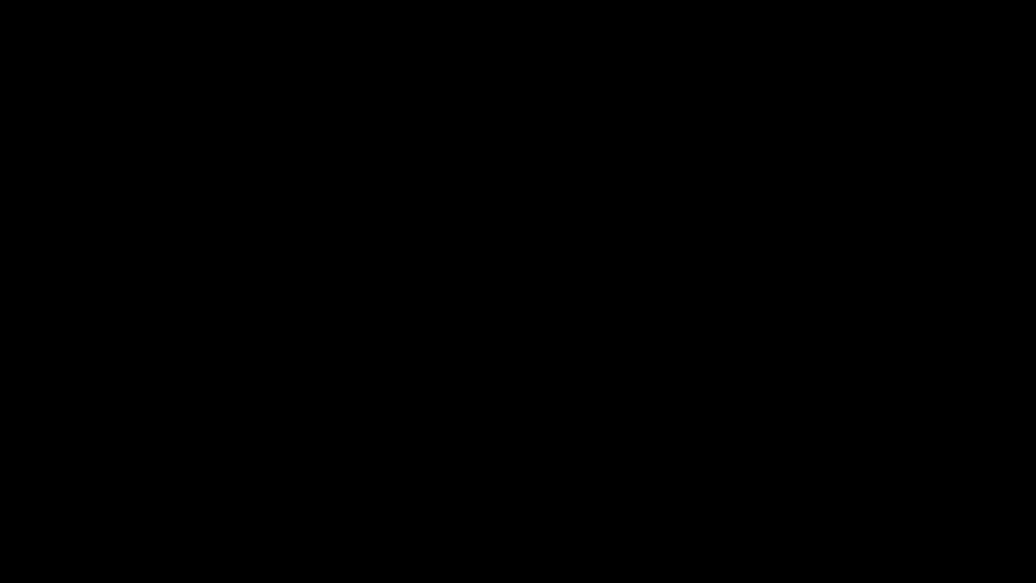